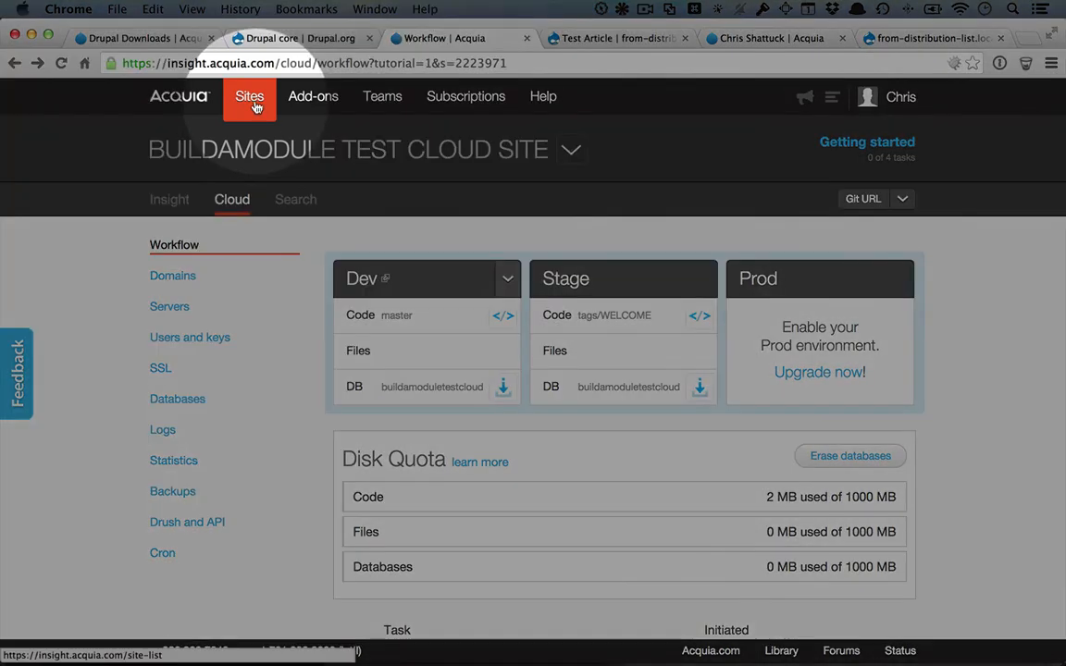
Add a new free site named exampleofcloudsite, accepting the Acquia terms of service.
click(256, 107)
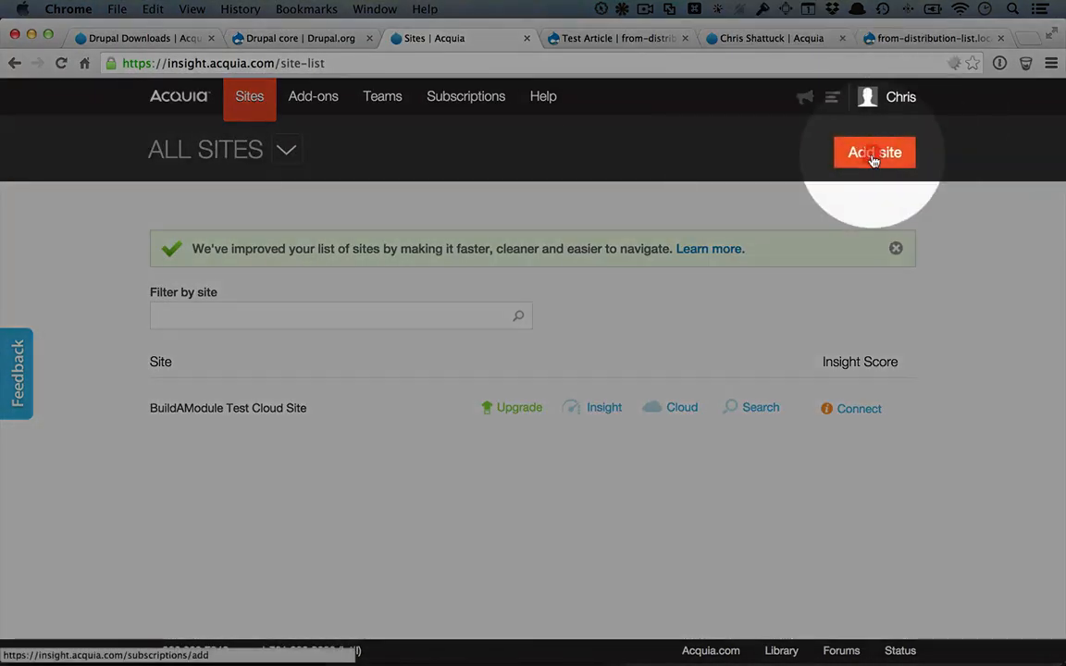
click(873, 156)
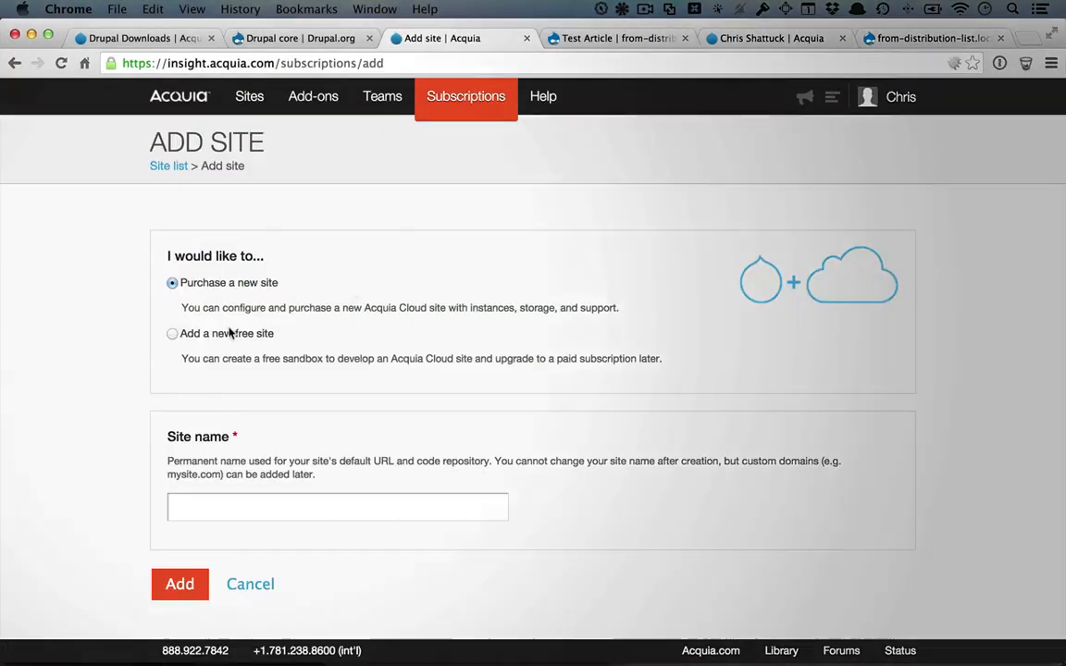
click(172, 333)
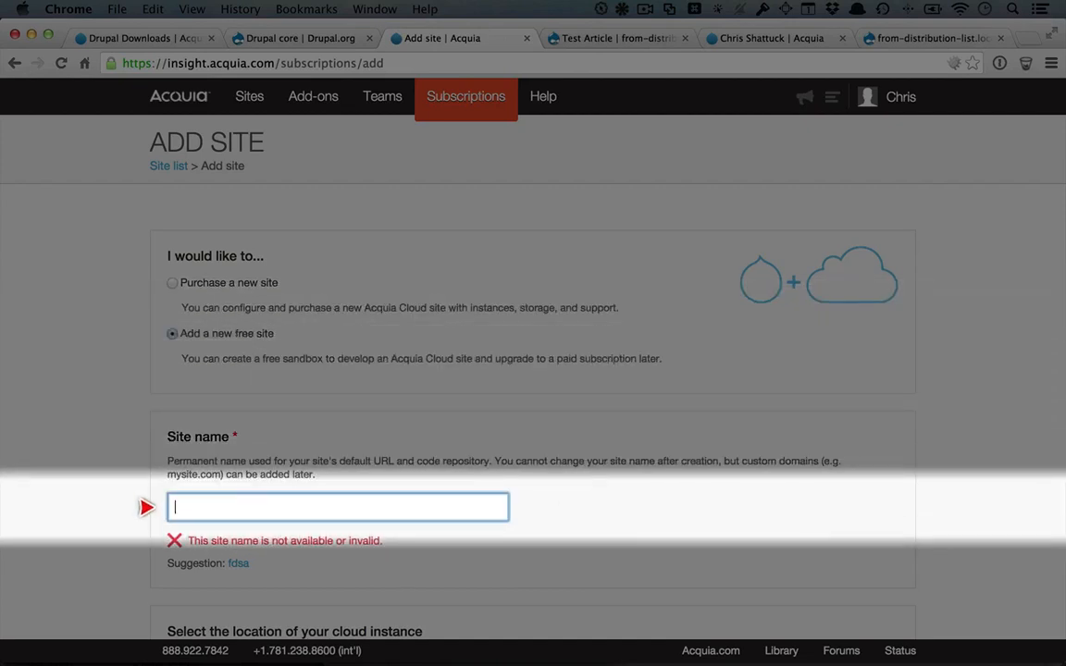
text(exampleofcloudsite)
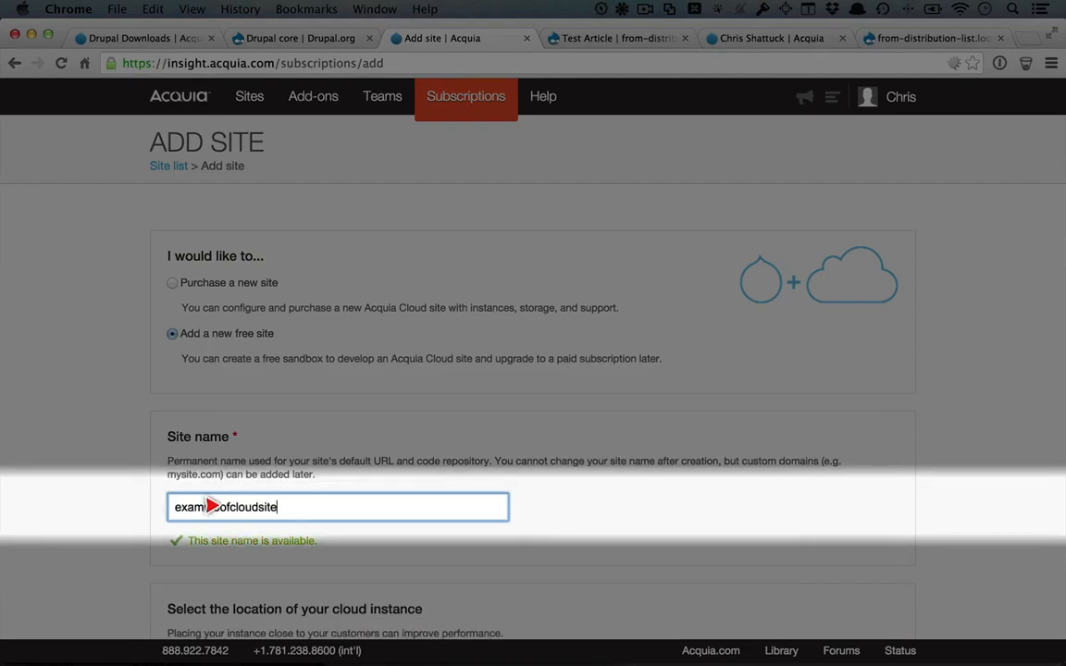
scroll(146, 513, down, 5)
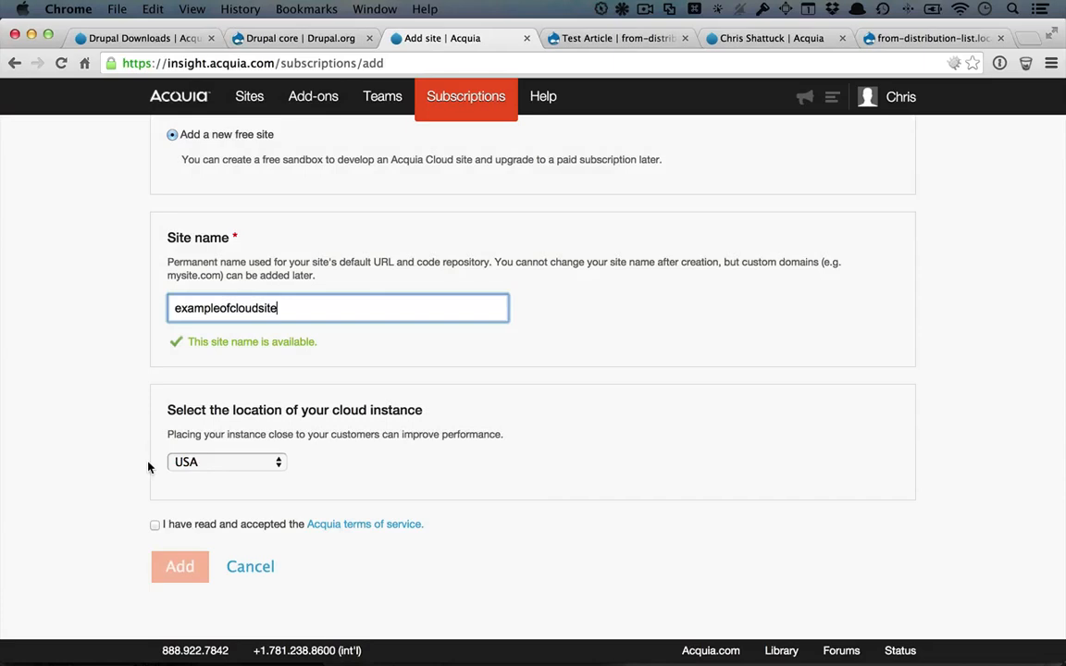
click(154, 525)
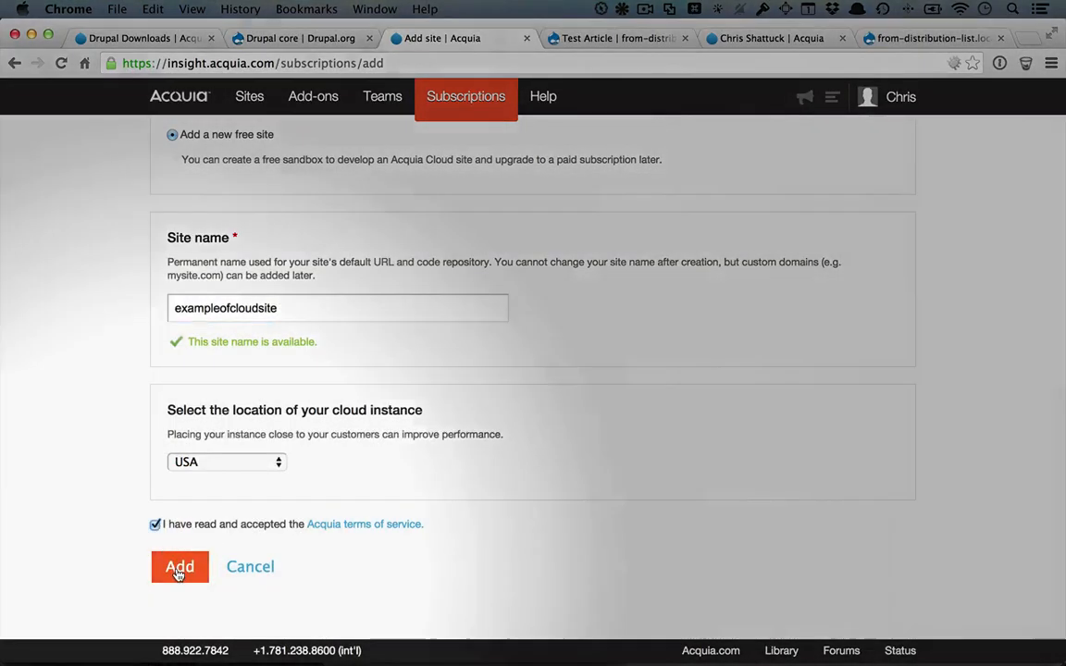
click(178, 569)
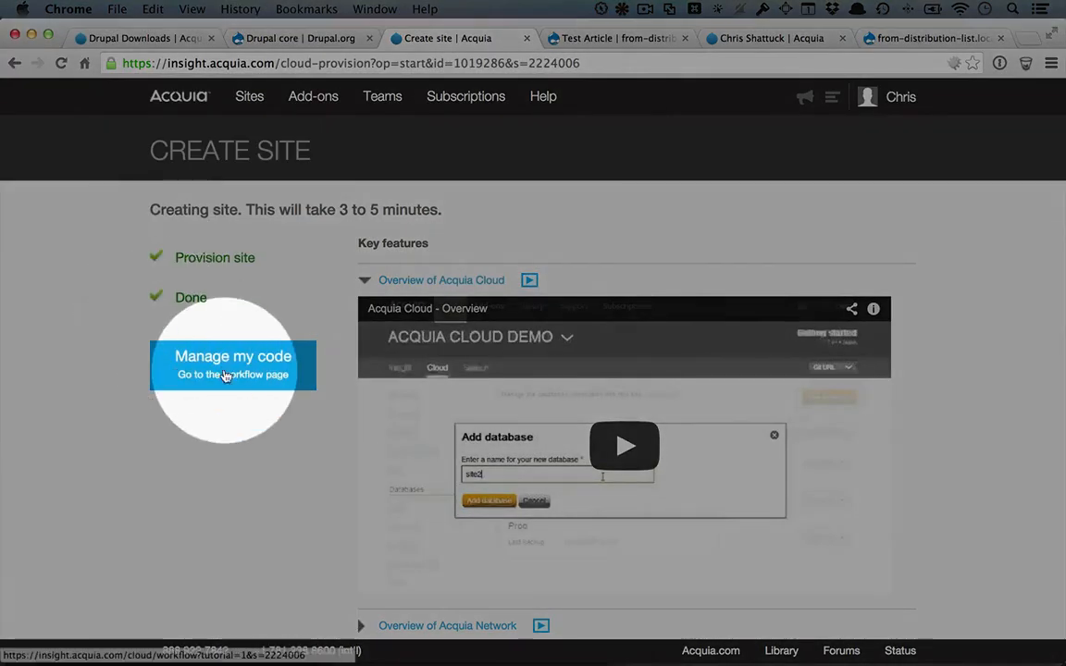
Open exampleofcloudsite's code workflow, view the Dev site's welcome page, then return to the workflow.
click(223, 371)
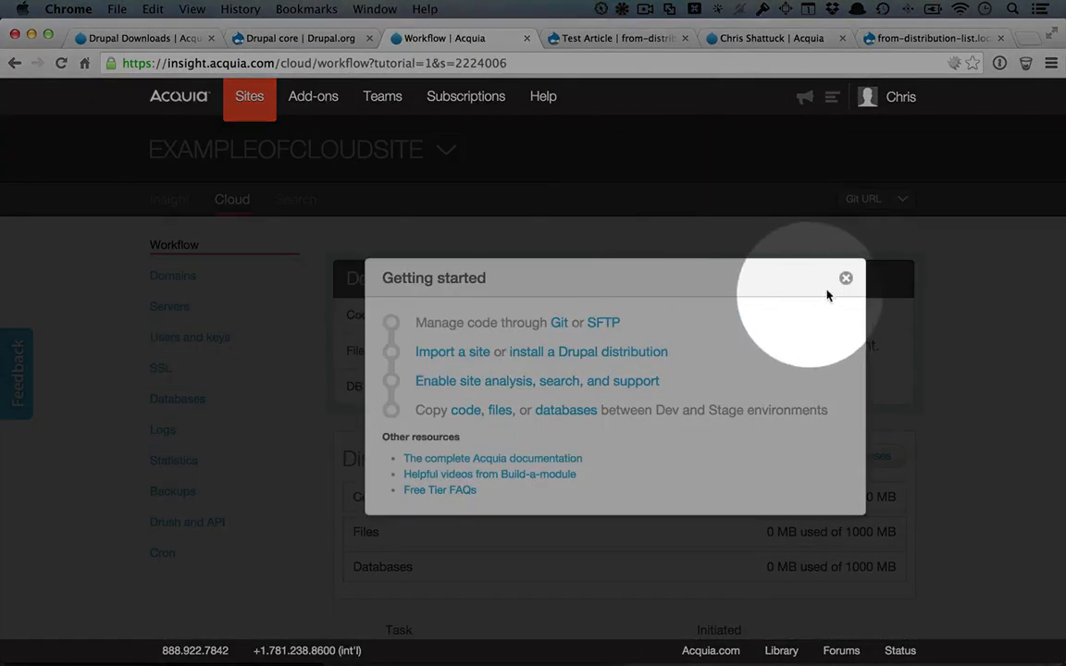
click(845, 278)
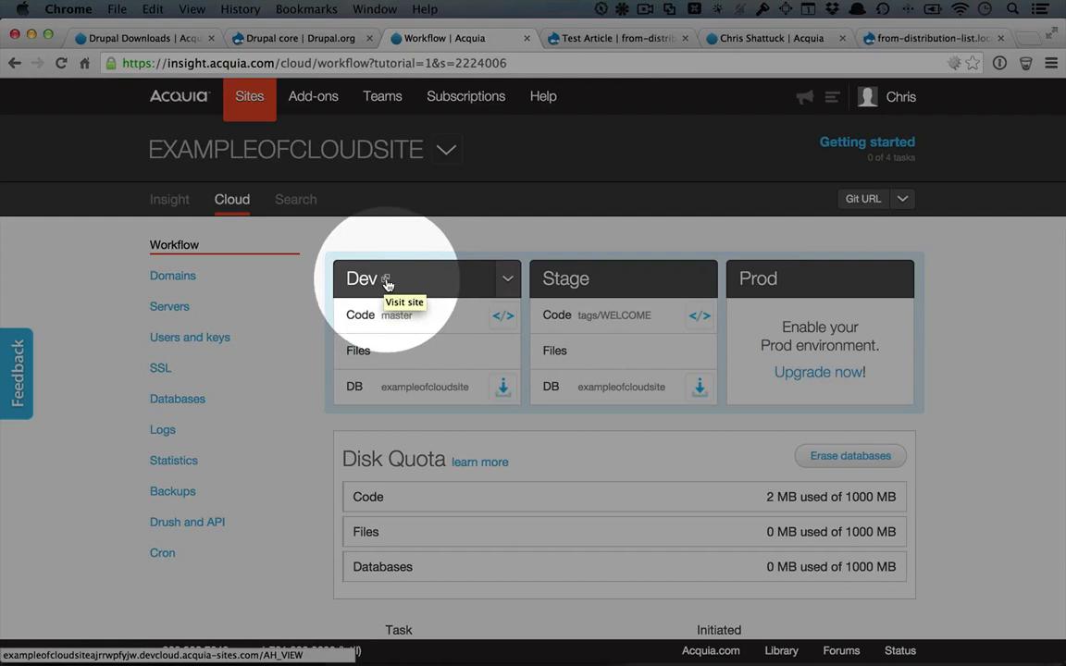
click(387, 282)
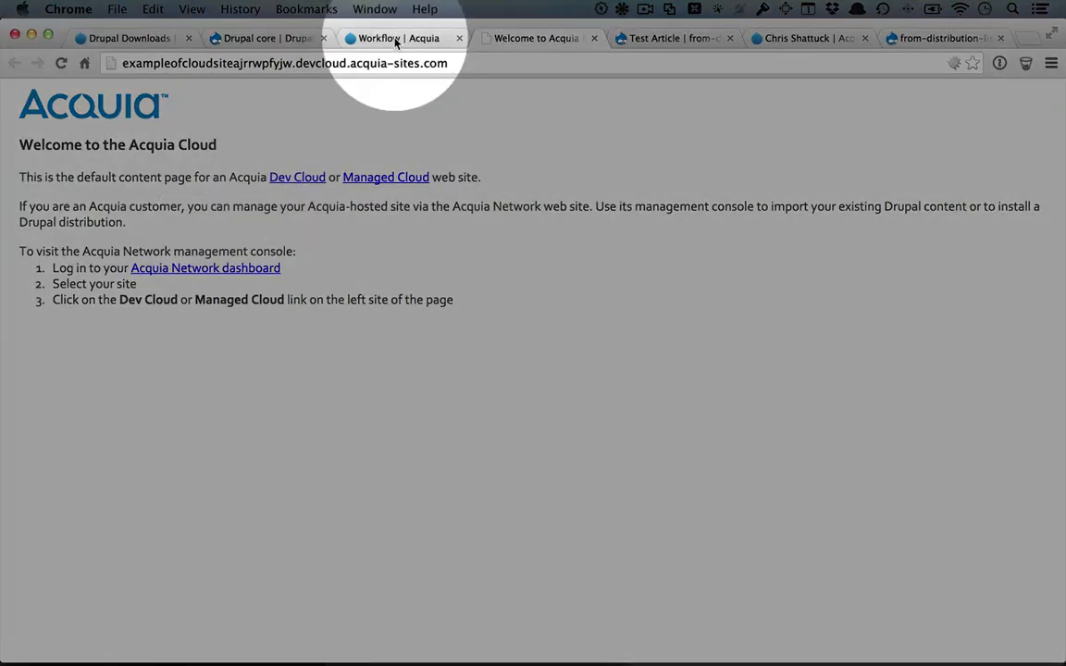
click(388, 38)
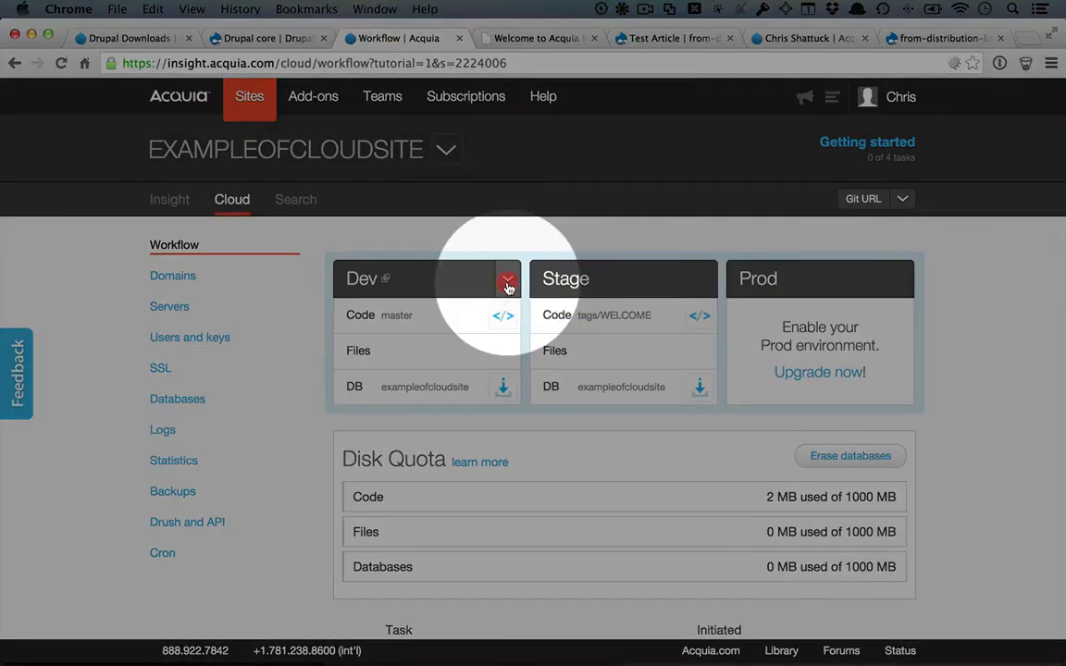
Deploy Drupal to the Dev environment, acknowledging that Dev will be overwritten.
click(507, 279)
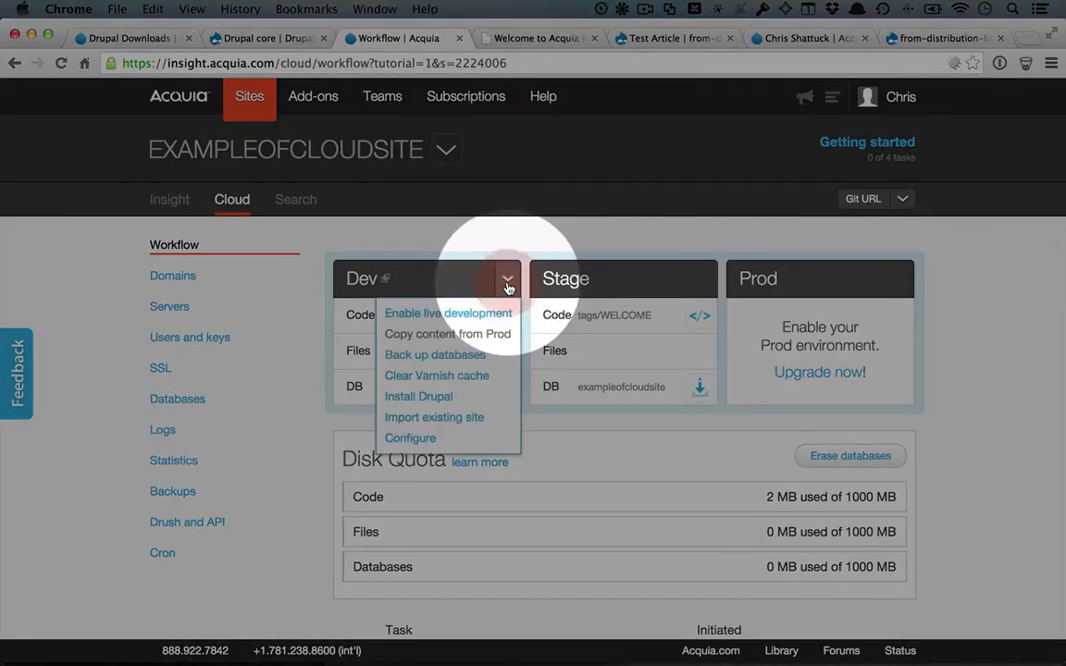
click(428, 396)
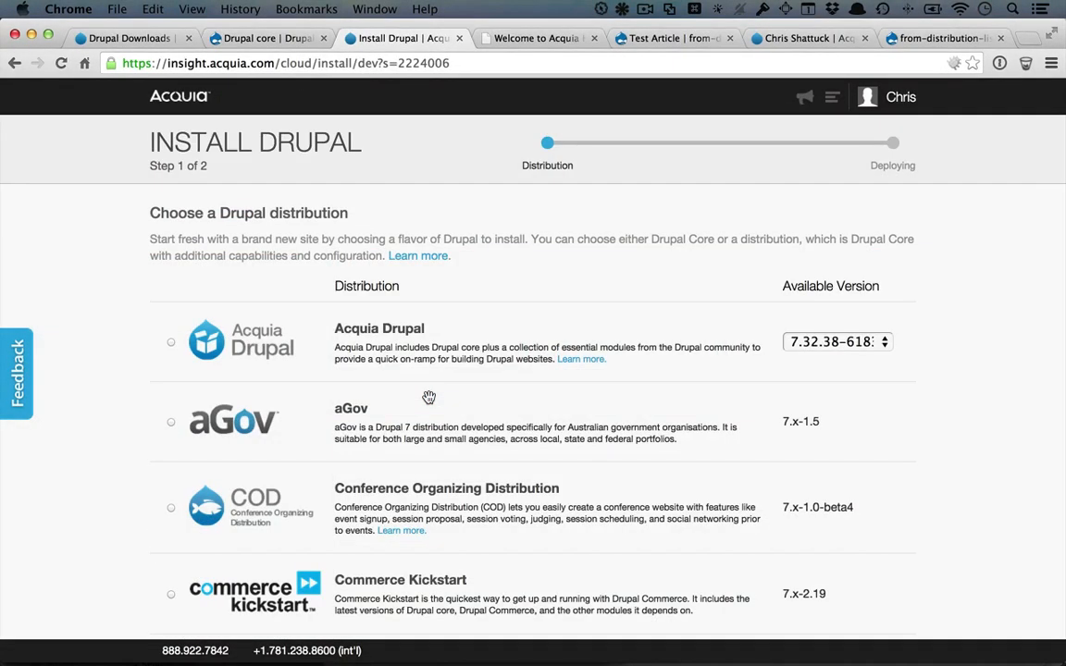
scroll(428, 397, down, 5)
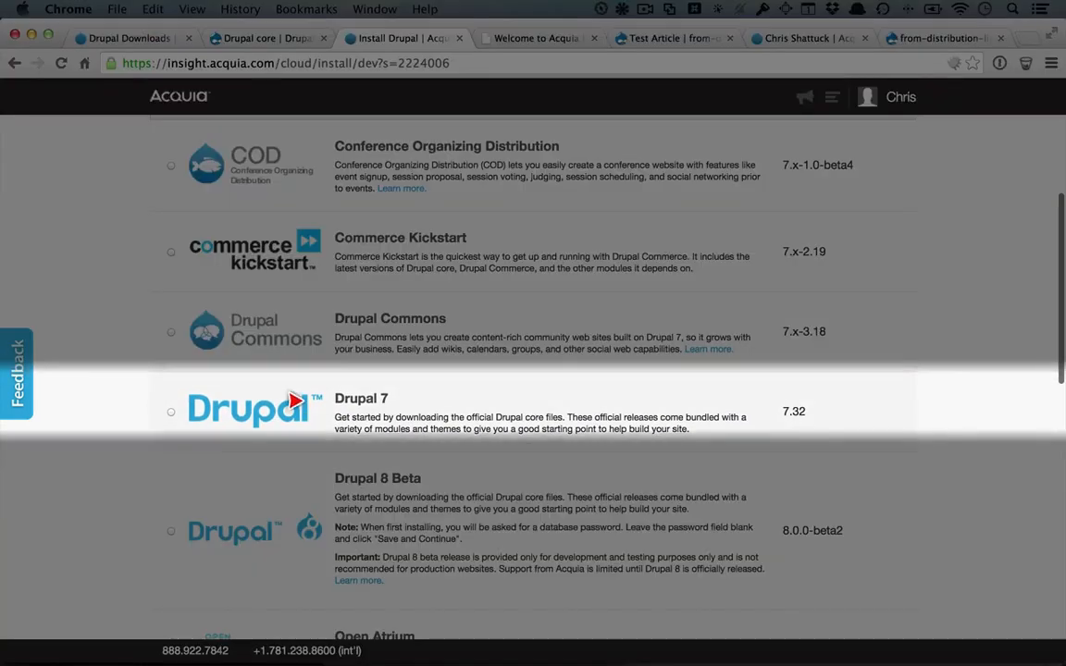
scroll(313, 444, down, 10)
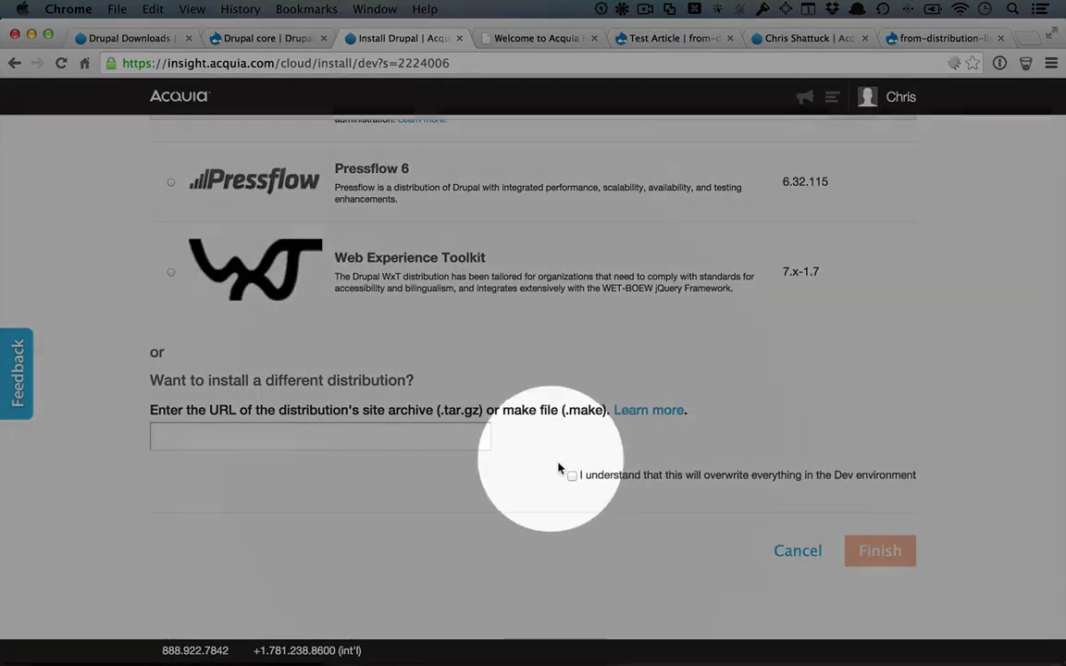
click(570, 476)
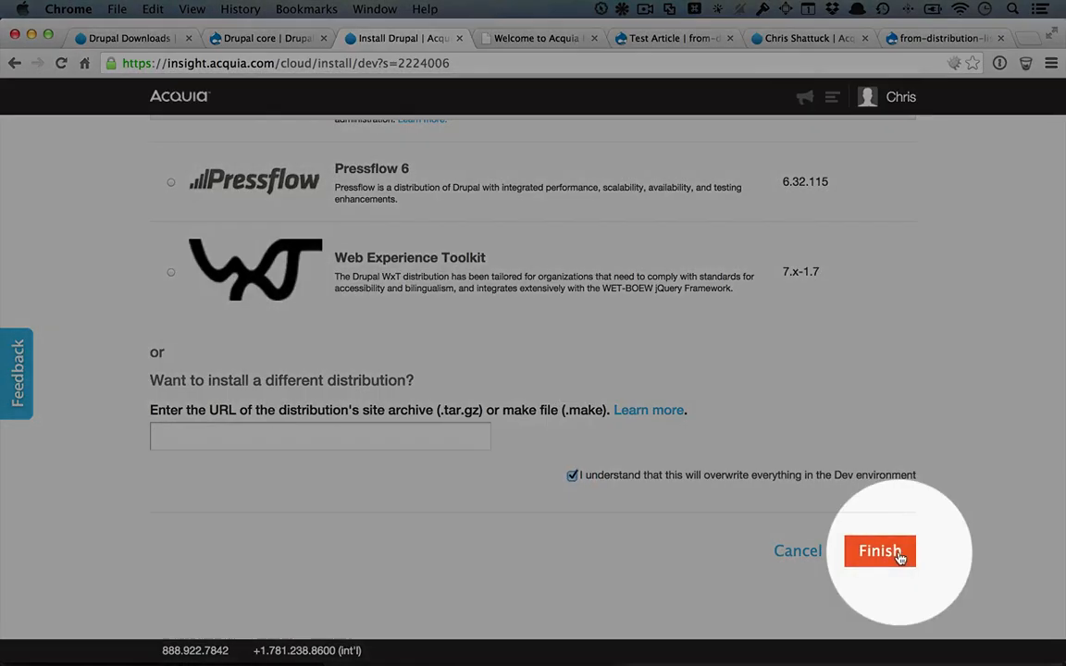
click(897, 553)
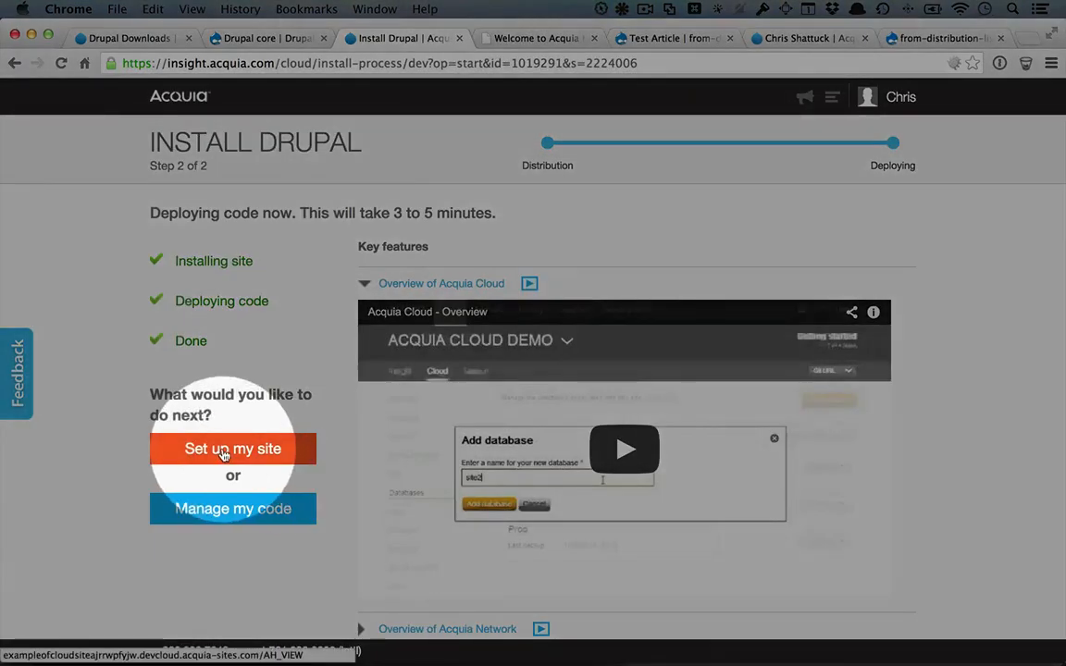
Run the Drupal installer with the Standard profile and enter the site e-mail, username and password.
click(222, 450)
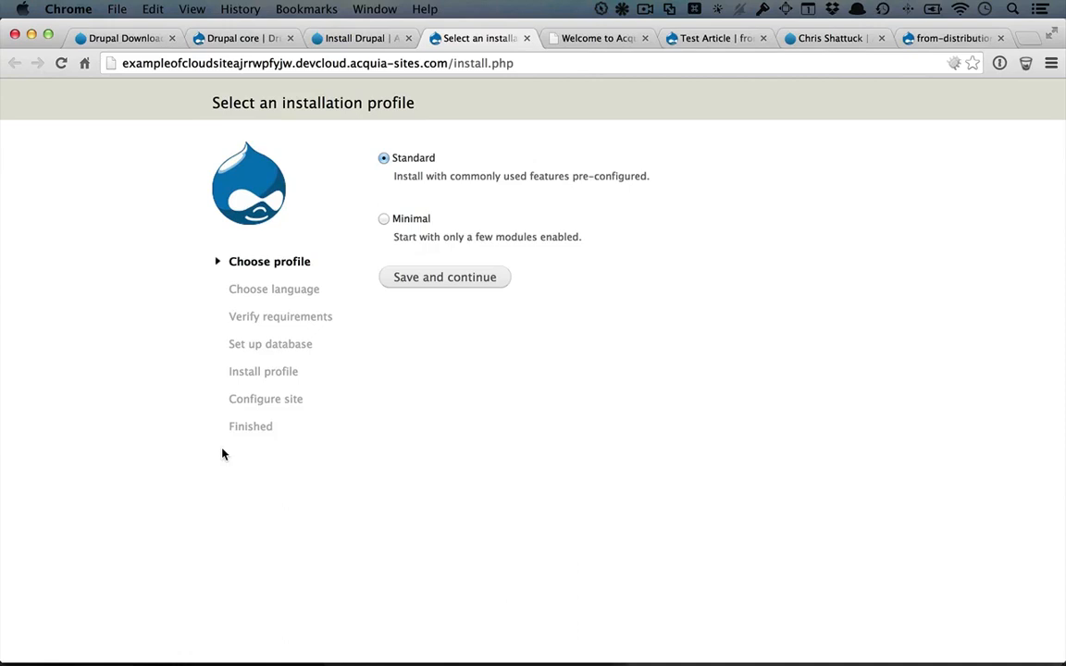
click(444, 276)
click(441, 230)
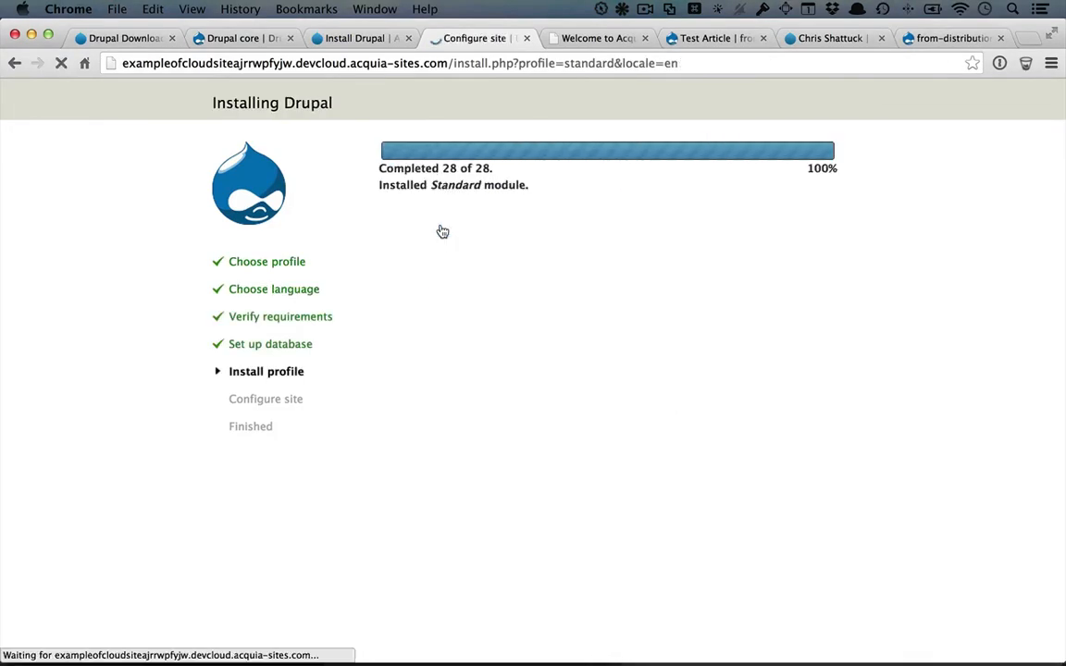
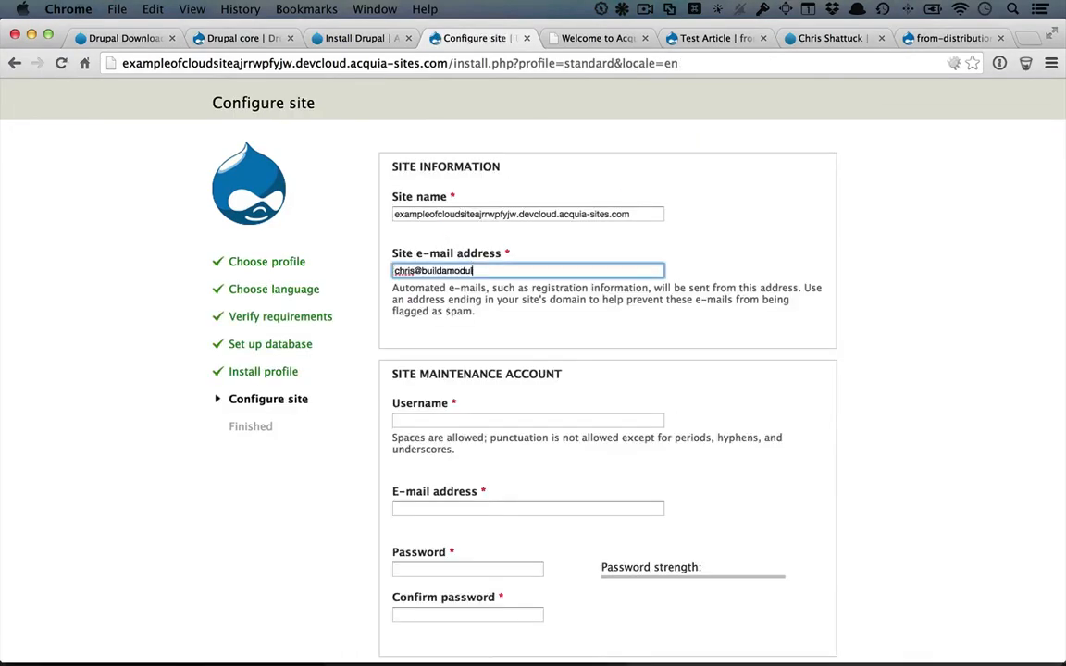
key(Tab)
key(Tab)
key(Tab)
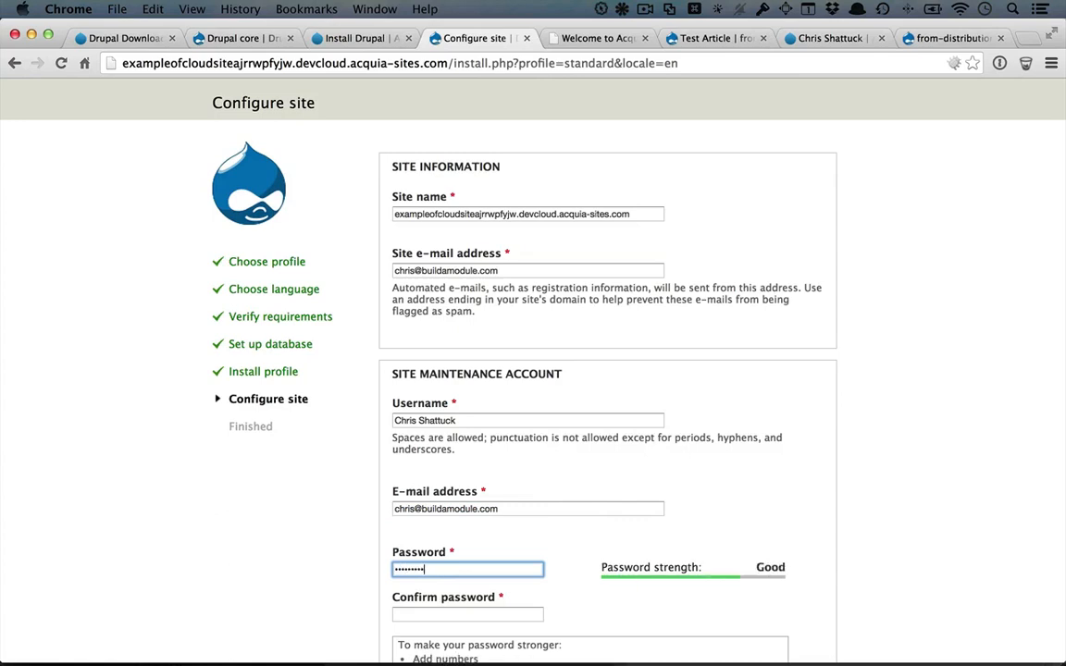
key(Tab)
Set the default country to United States, turn off update checks, and save the configuration.
scroll(607, 370, down, 5)
click(445, 356)
click(397, 547)
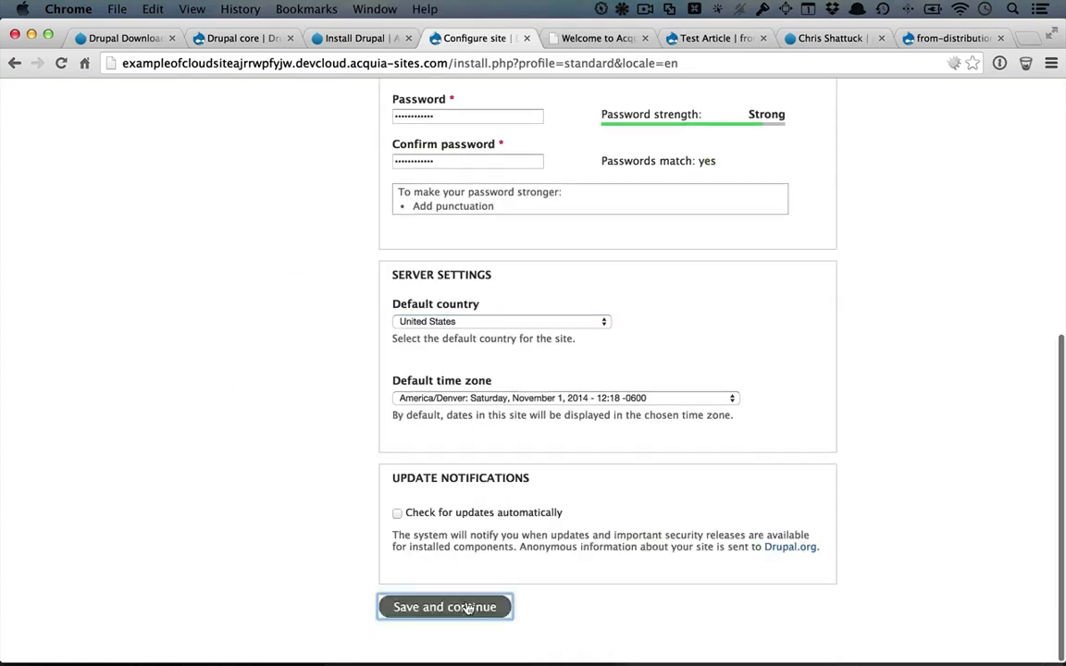
click(461, 602)
click(433, 193)
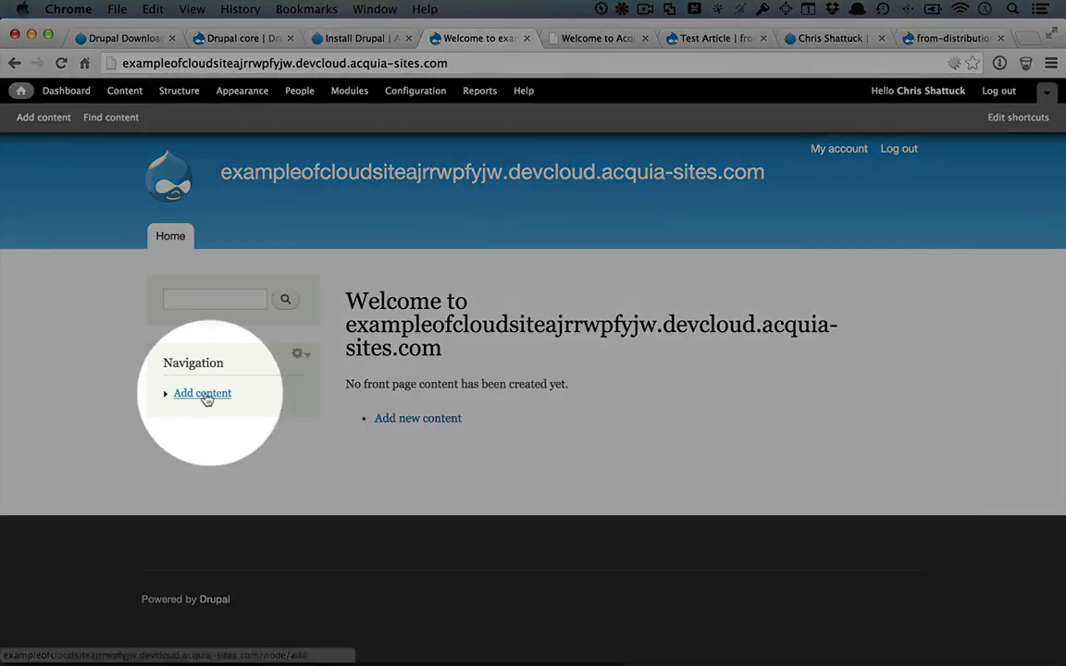
Publish the article 'This is a Cloud Site' with body 'Puffy clouds!', then switch to Acquia Dev Desktop.
click(203, 394)
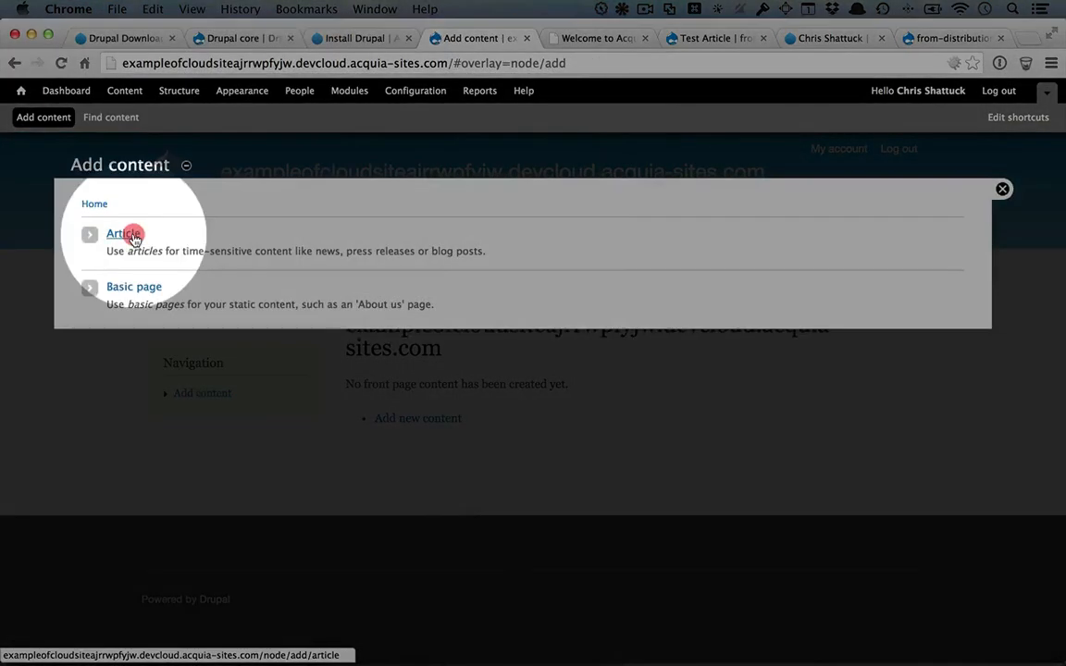
click(103, 233)
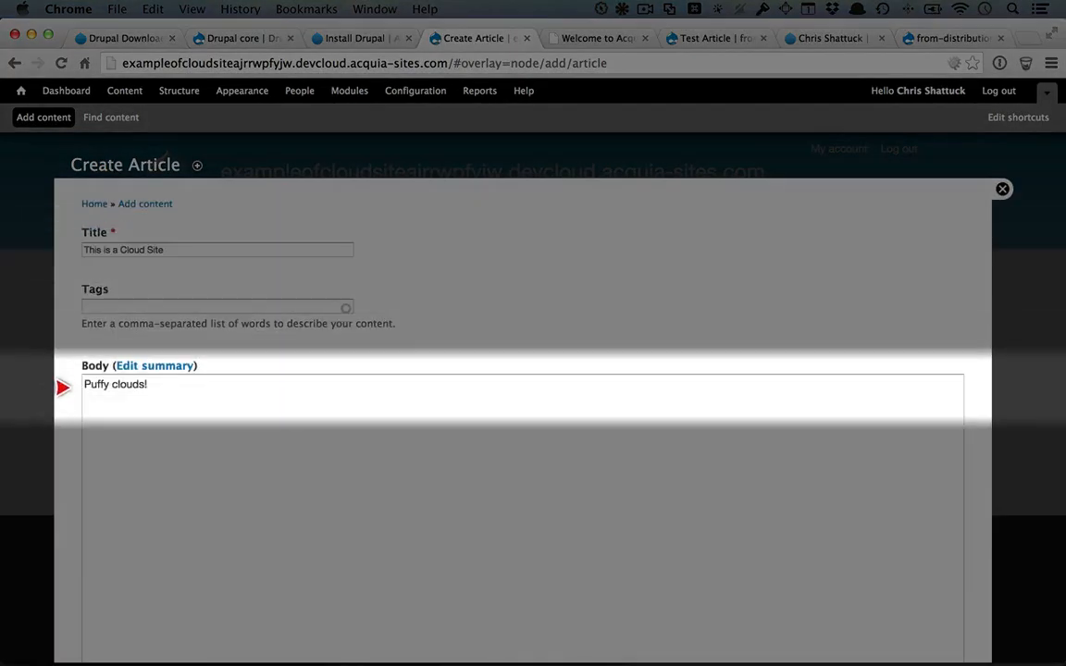
scroll(73, 397, down, 8)
scroll(73, 397, down, 4)
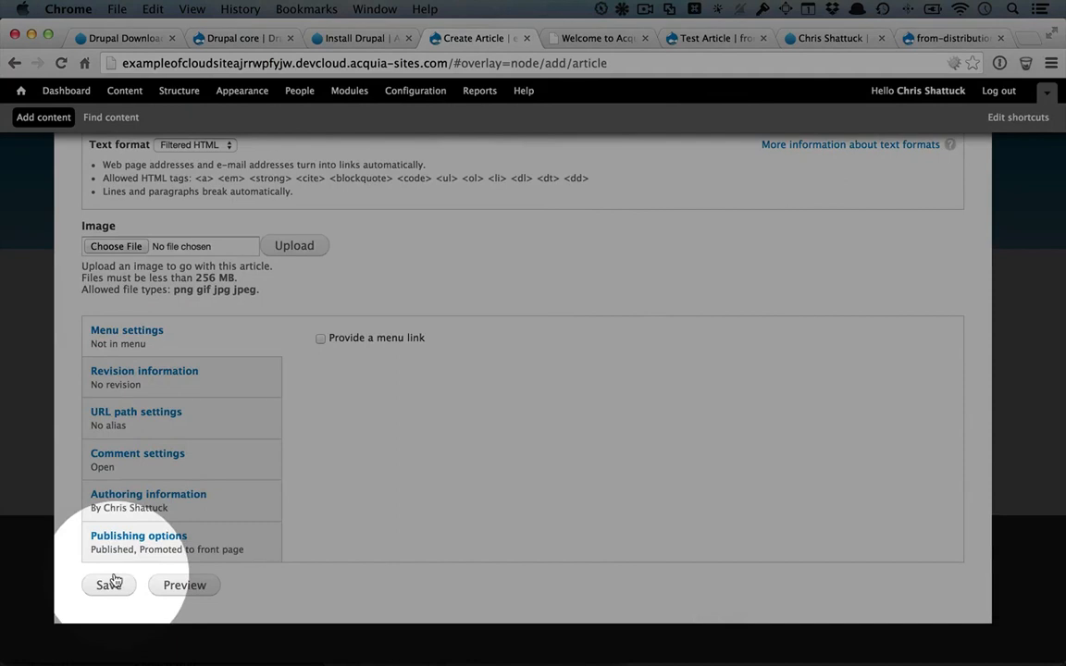
click(110, 583)
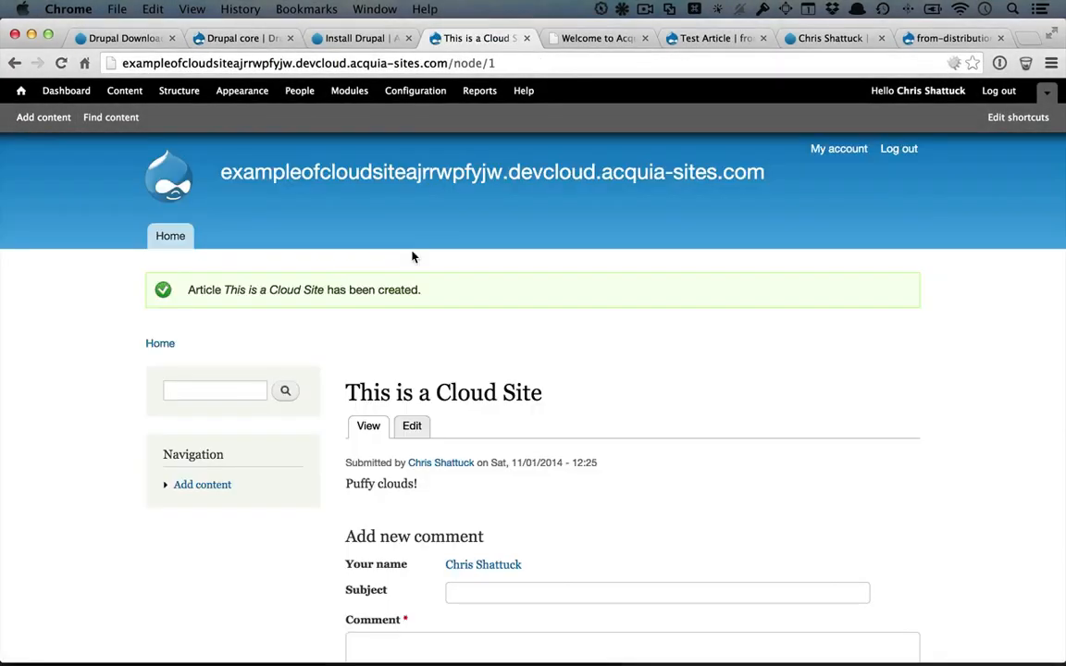
key(super+Tab)
click(470, 347)
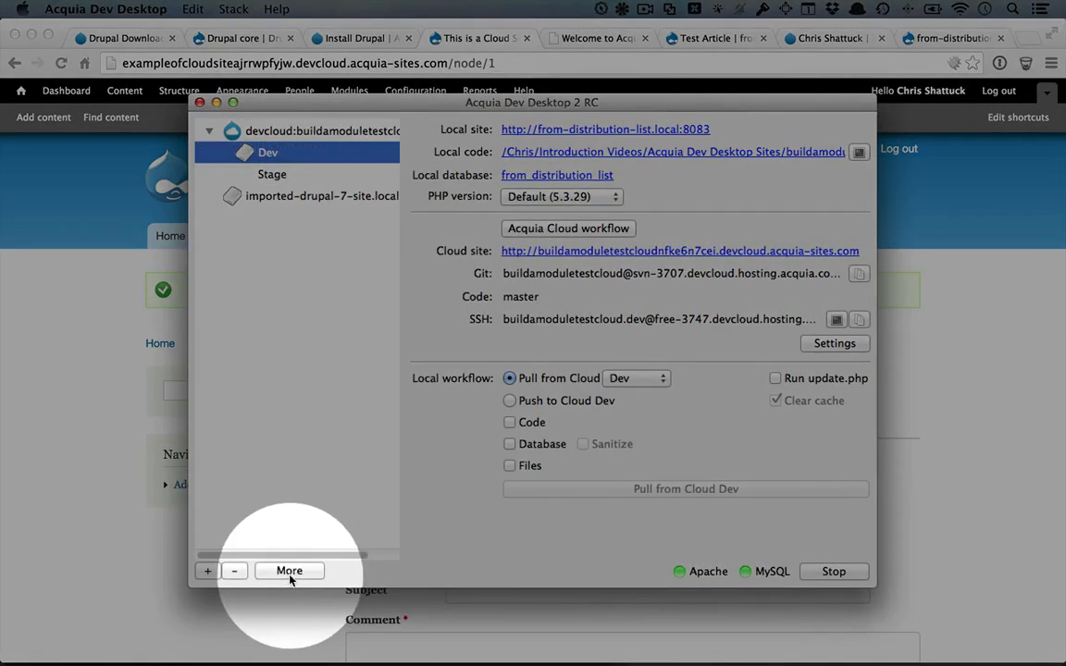
Refresh the Acquia Cloud sites list, select exampleofcloudsite, and choose to clone it locally.
click(289, 571)
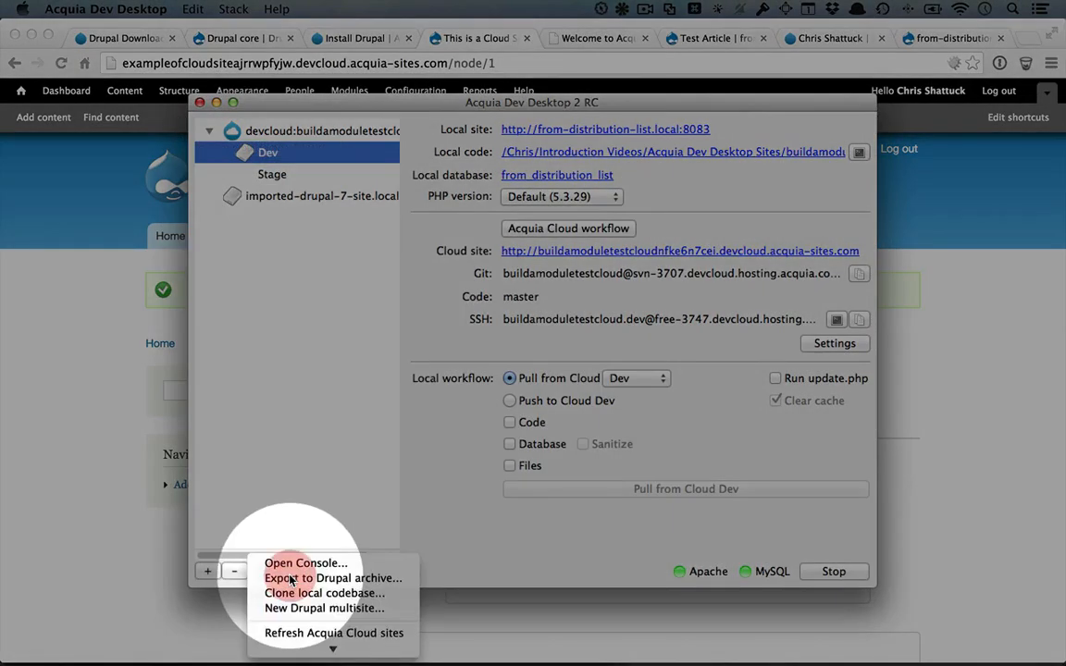
click(322, 634)
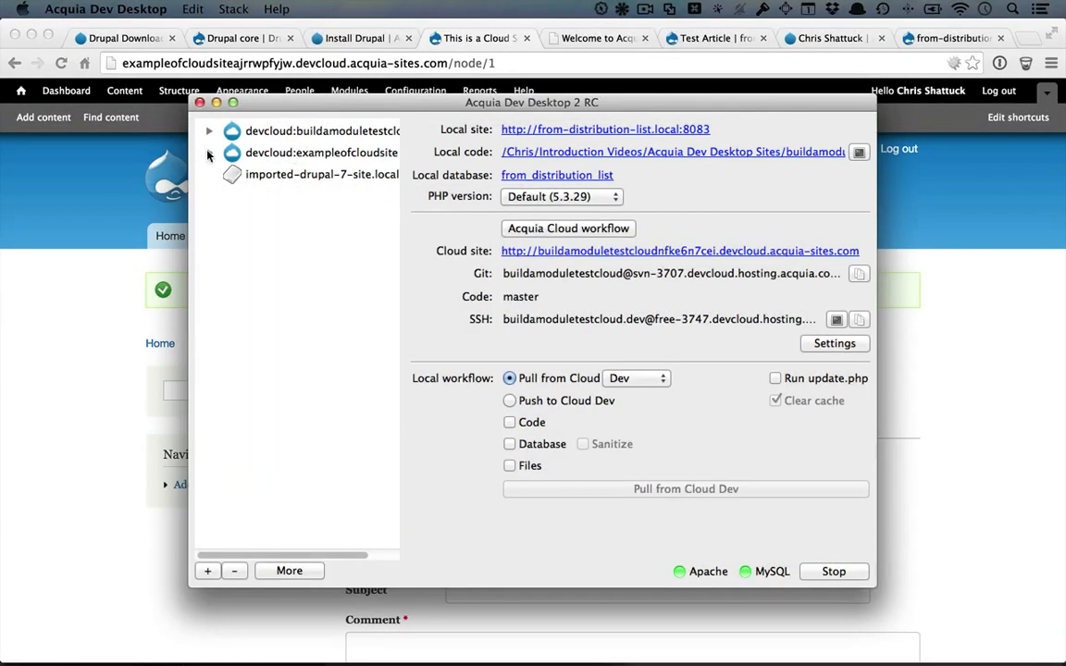
click(209, 151)
click(287, 155)
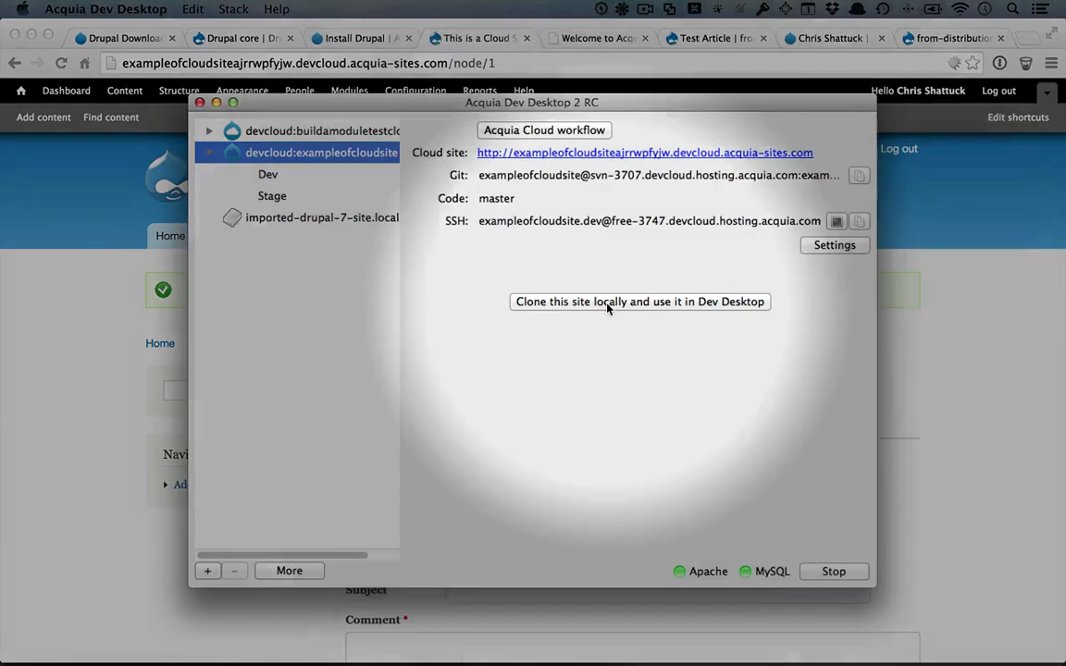
click(606, 303)
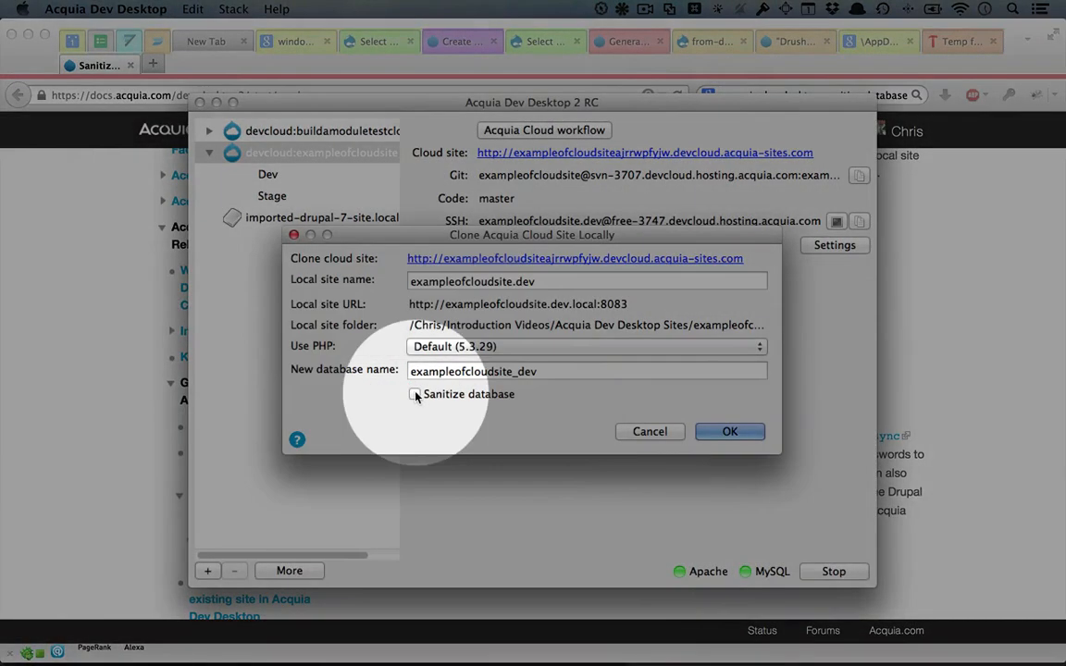
Clone exampleofcloudsite with a sanitized database and open the local exampleofcloudsite.dev site.
click(415, 394)
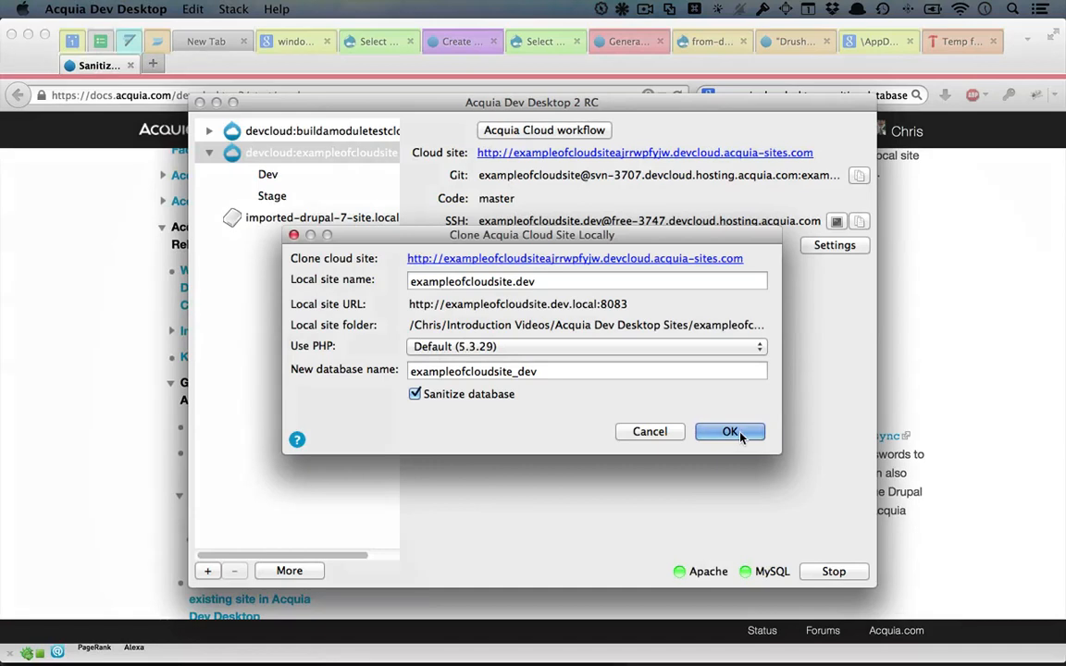
click(729, 432)
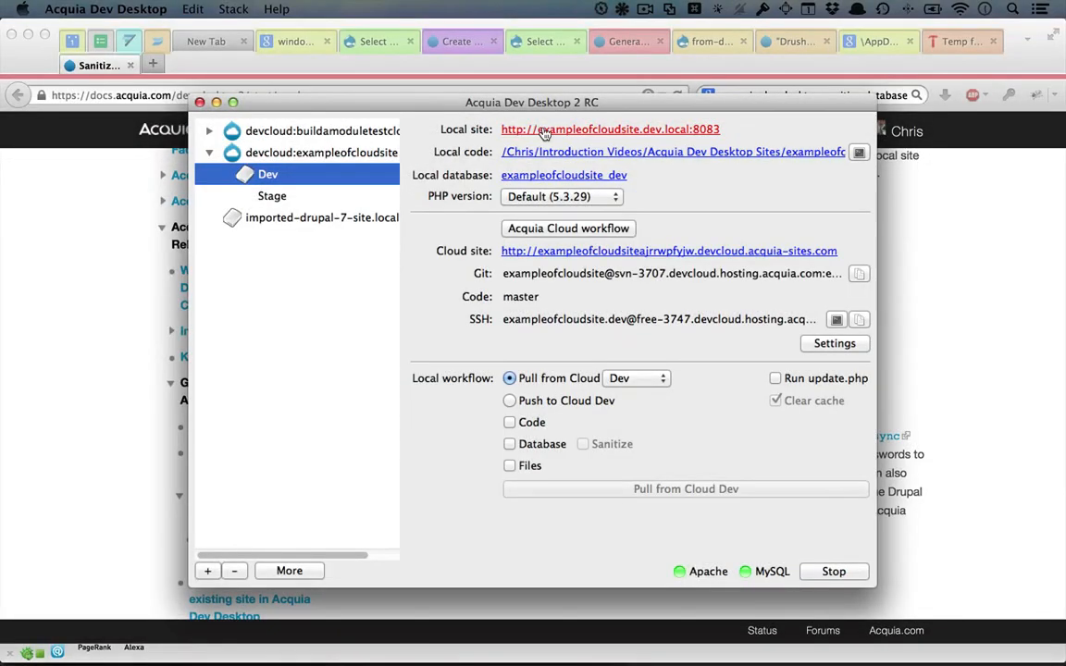
click(543, 130)
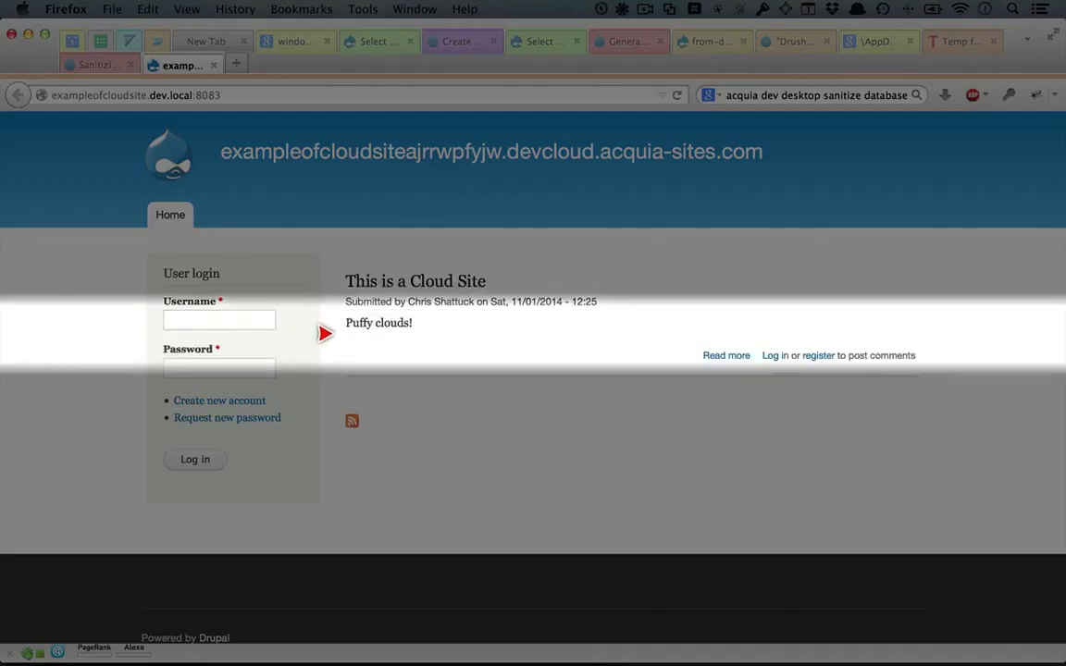